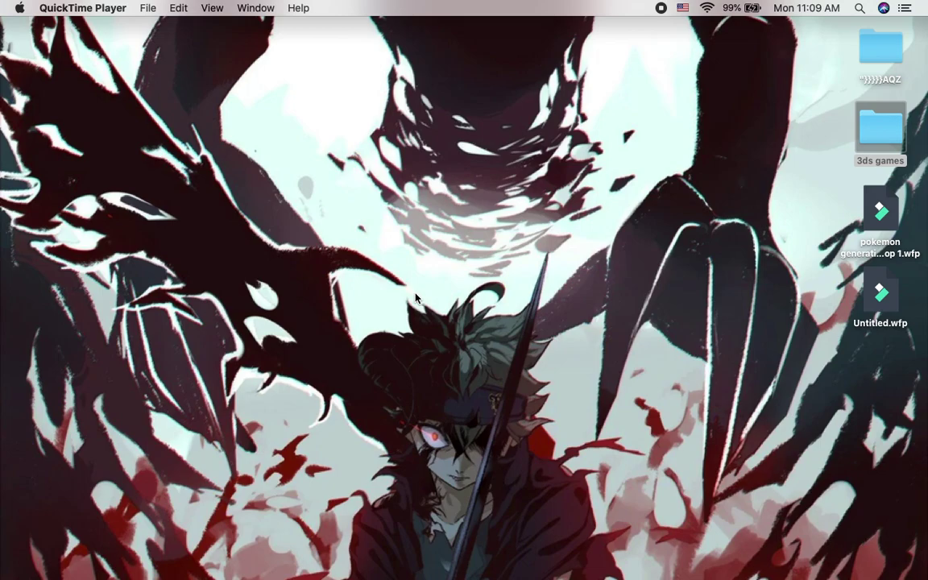
# Switch to Chrome, search Google for citra and open the Download Citra page.
pyautogui.hotkey('ctrl', 'Right')
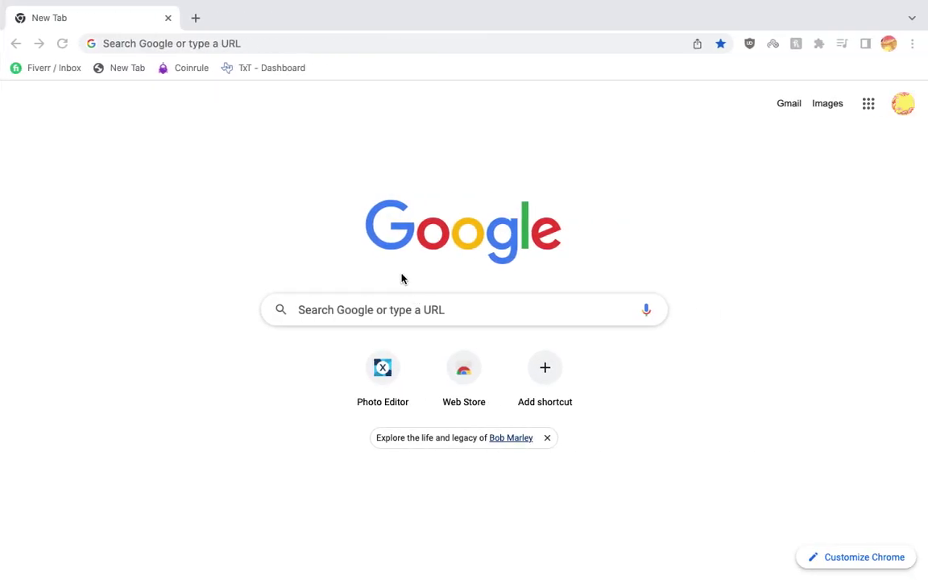
pyautogui.click(259, 42)
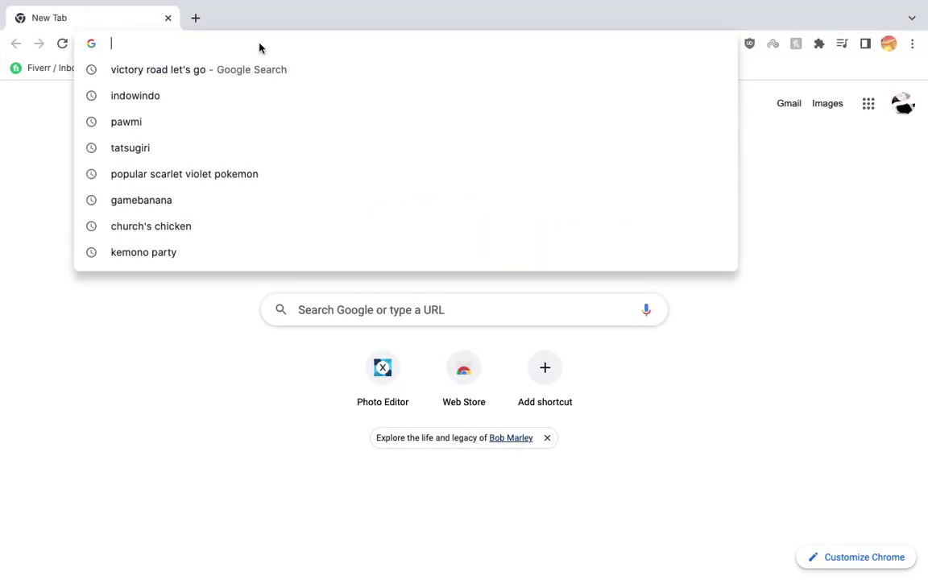
pyautogui.write('c')
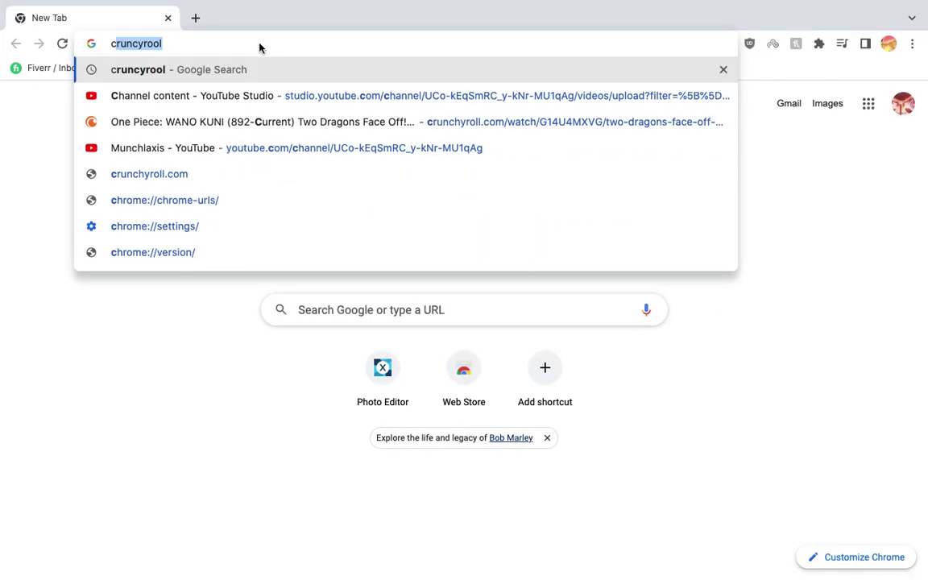
pyautogui.write('itra')
pyautogui.press('Return')
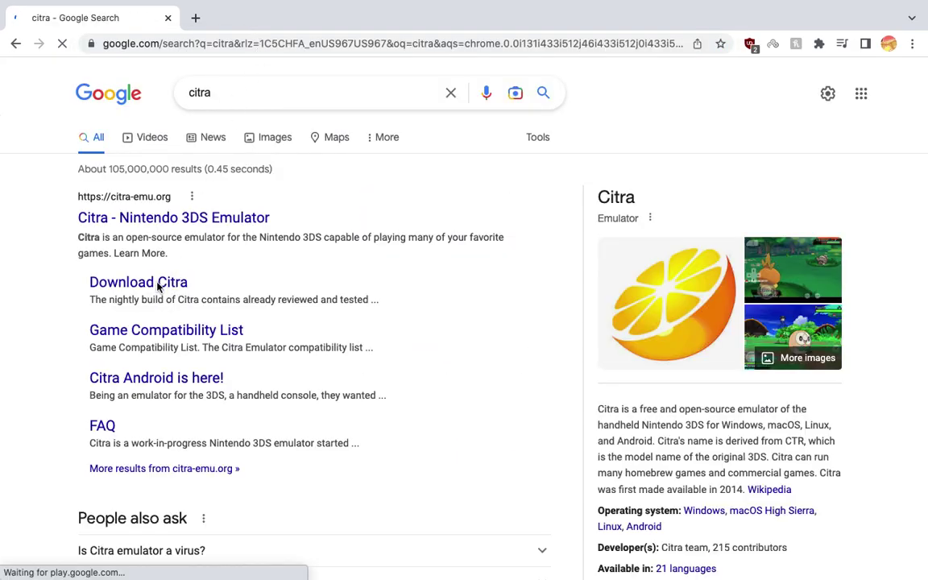
pyautogui.click(146, 284)
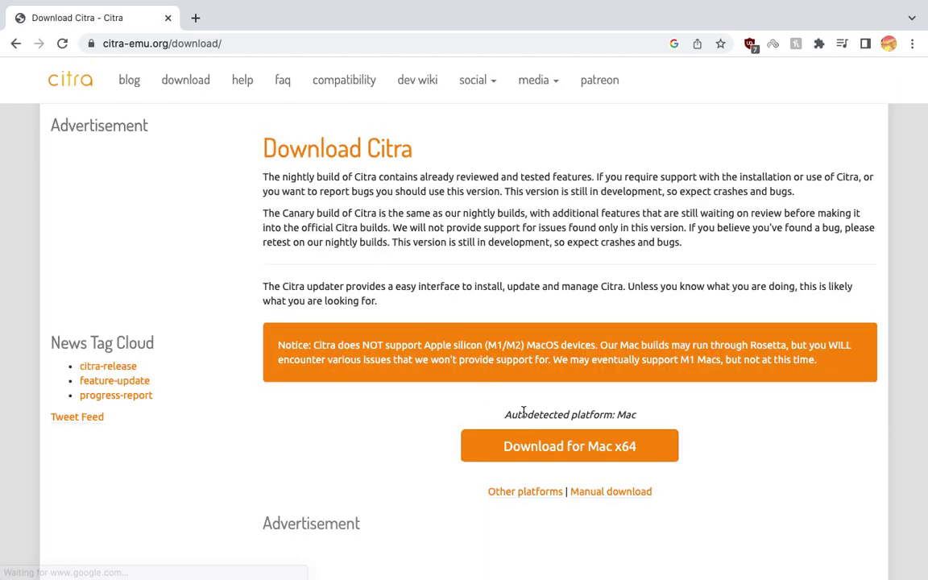
# Download citra-setup-mac.dmg for Mac x64 and launch citra-setup-mac from its disk image, allowing it to open.
pyautogui.click(542, 449)
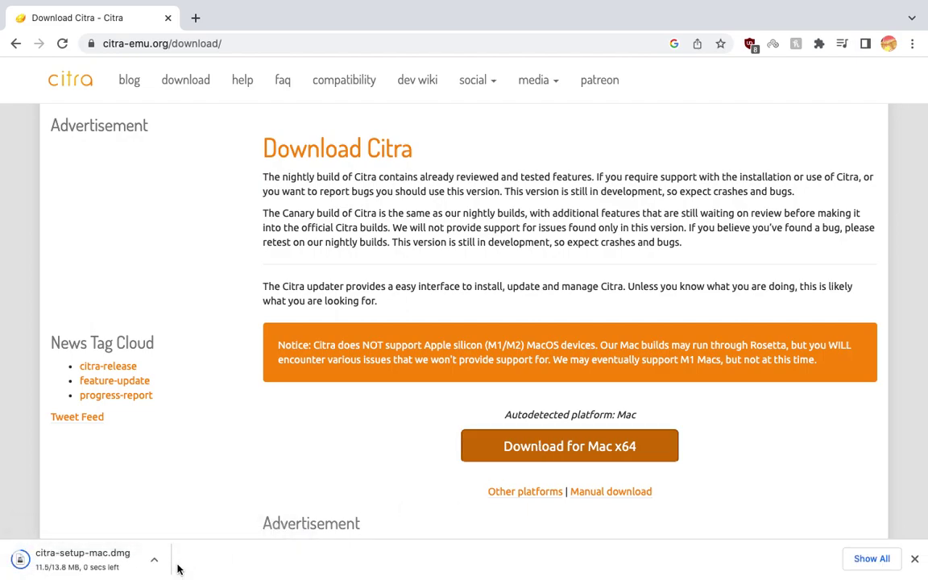
pyautogui.click(118, 572)
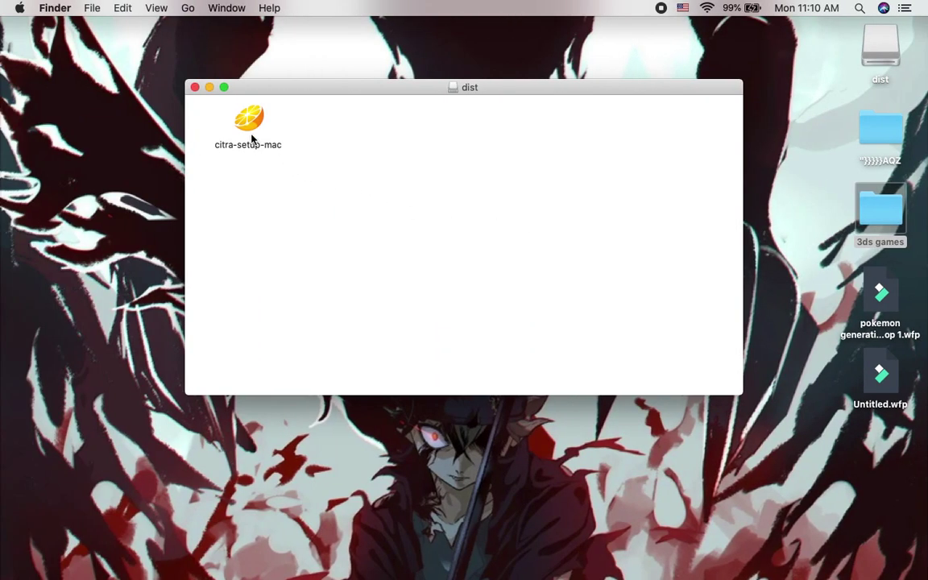
pyautogui.click(248, 121)
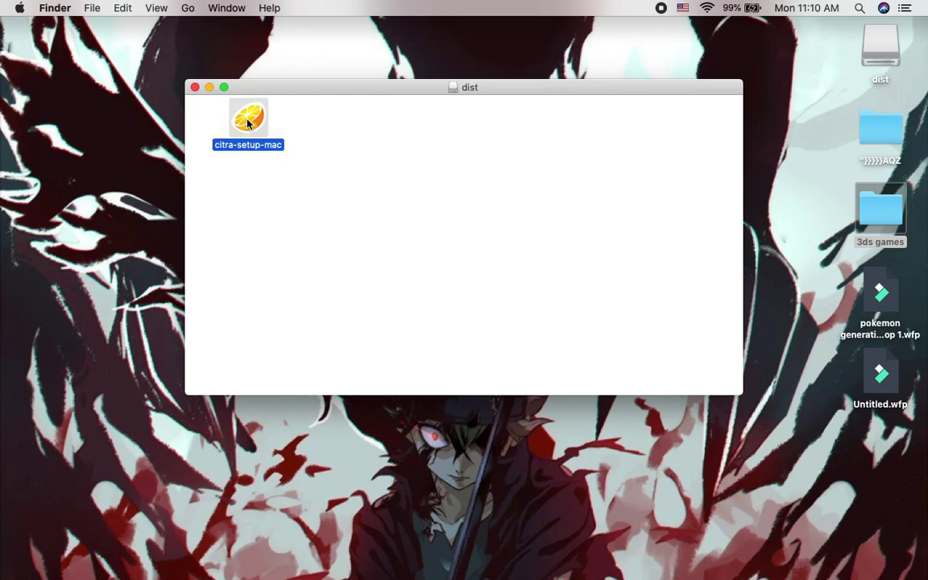
pyautogui.doubleClick(248, 120)
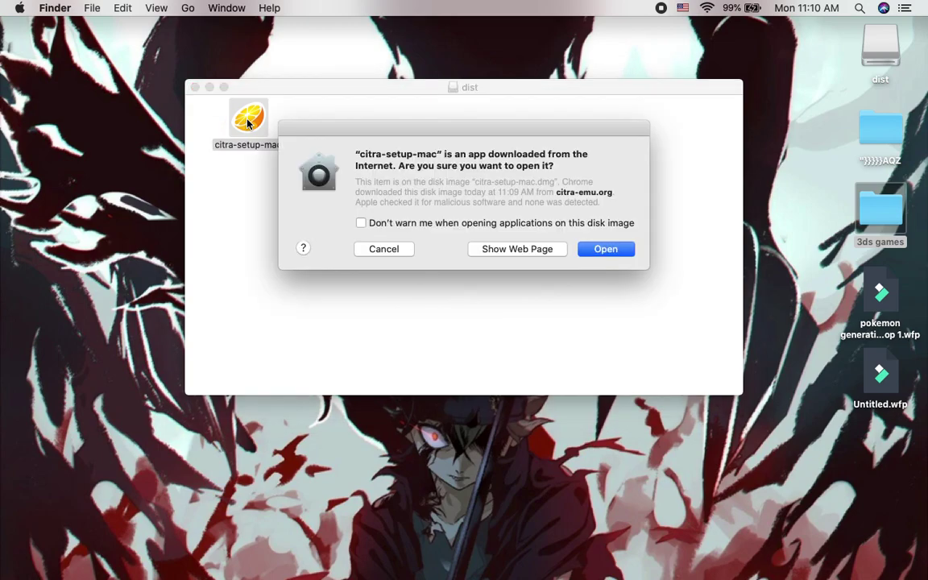
pyautogui.click(606, 251)
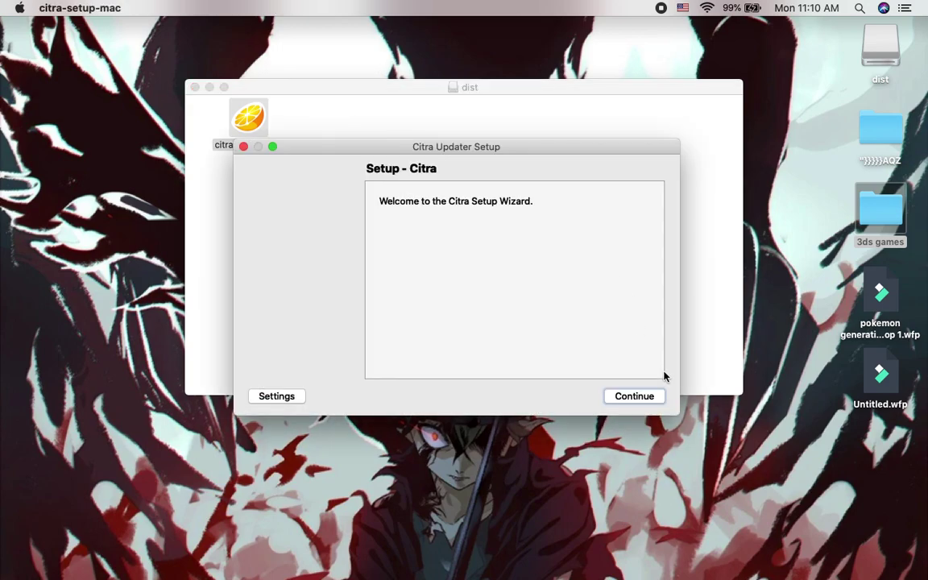
# Try to install Citra into /Applications/Citra with the setup wizard, quit the installer and close the dist window.
pyautogui.click(655, 397)
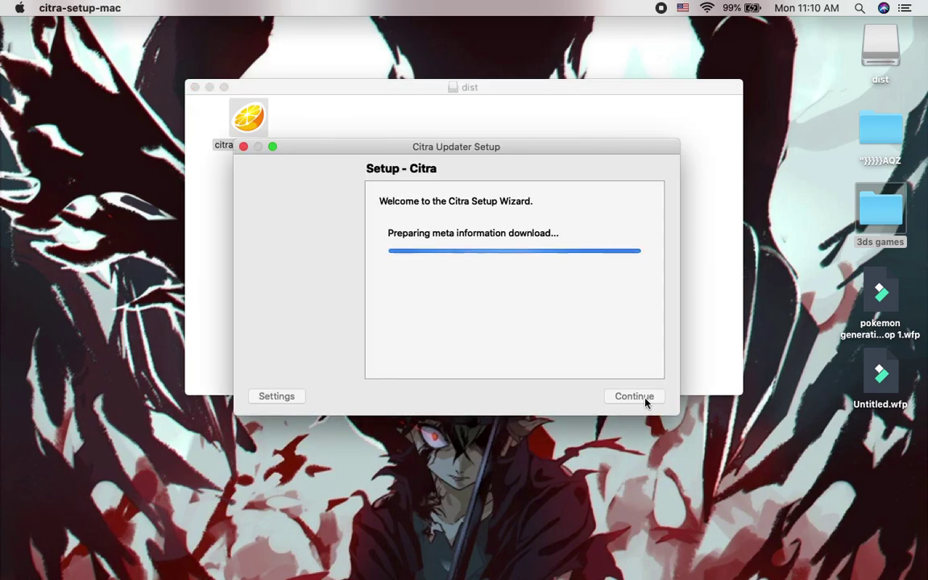
pyautogui.click(645, 399)
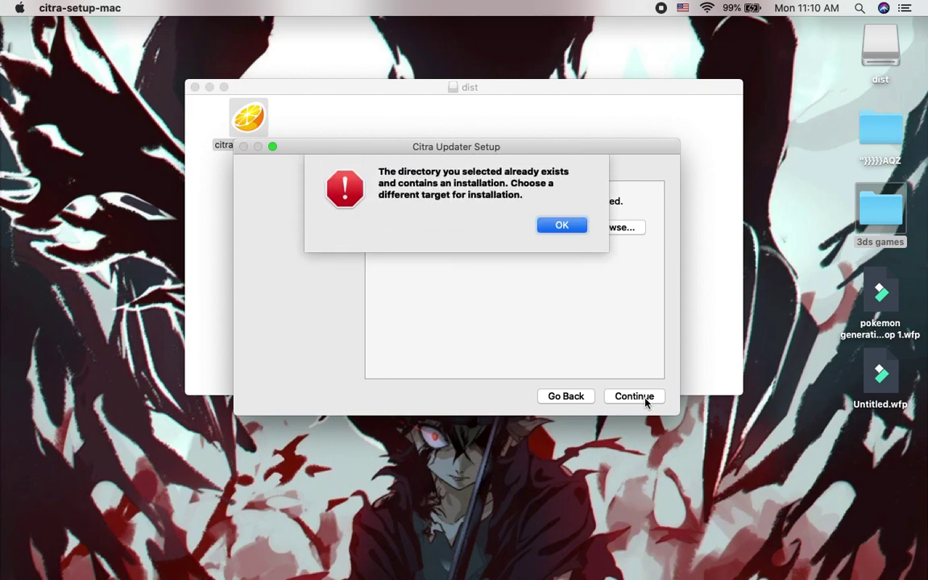
pyautogui.click(561, 225)
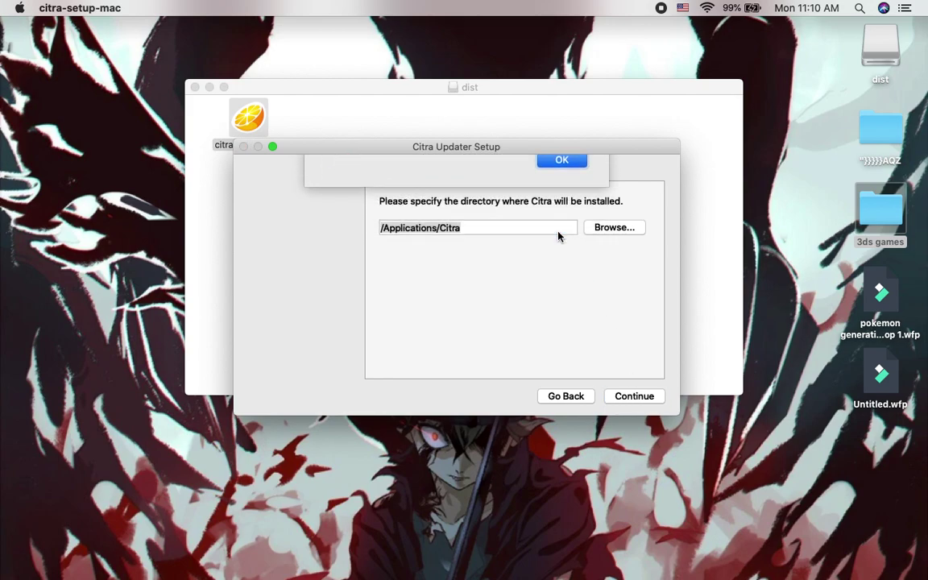
pyautogui.click(243, 147)
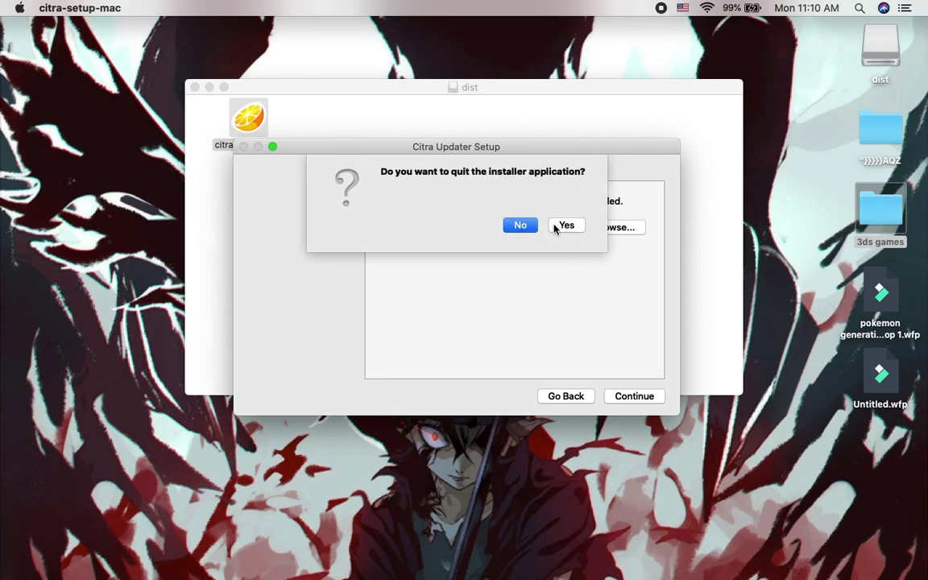
pyautogui.click(556, 228)
pyautogui.click(194, 88)
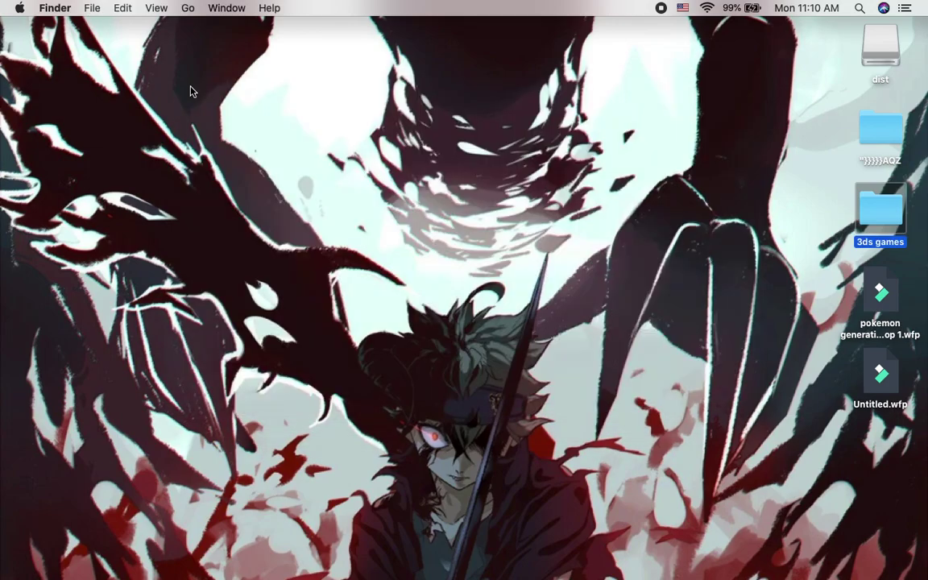
# Launch the already installed Citra application from the Citra (Other) app group.
pyautogui.press('F4')
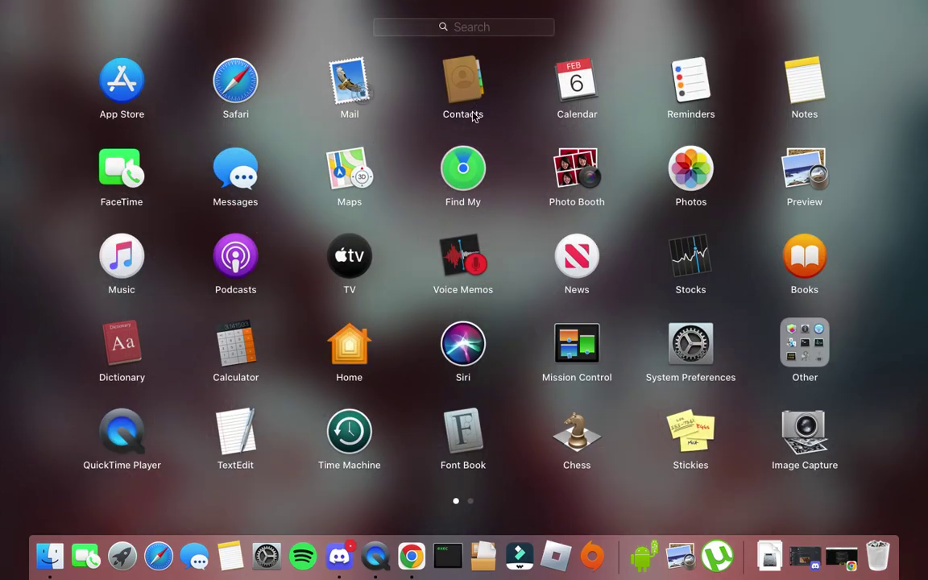
pyautogui.hscroll(3, 468, 148)
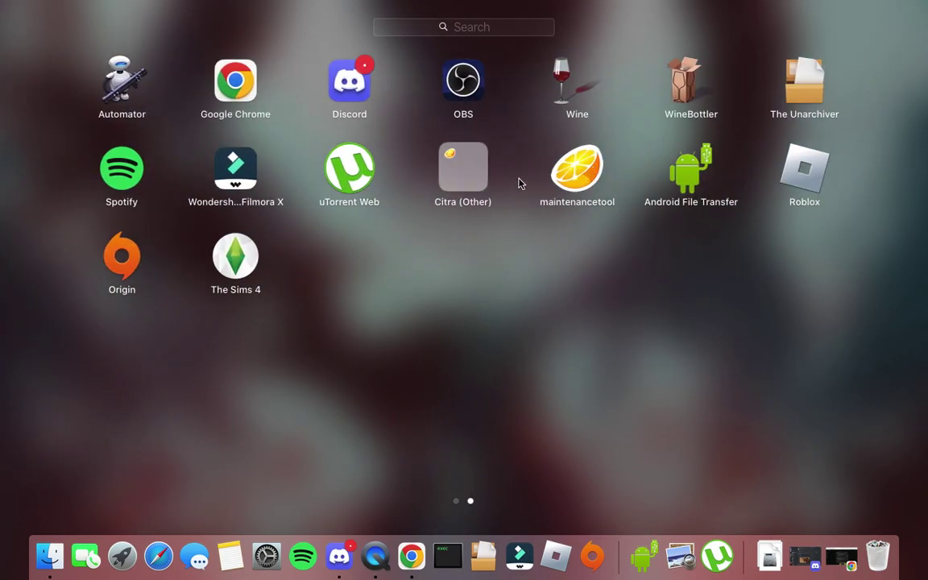
pyautogui.click(473, 179)
pyautogui.click(136, 280)
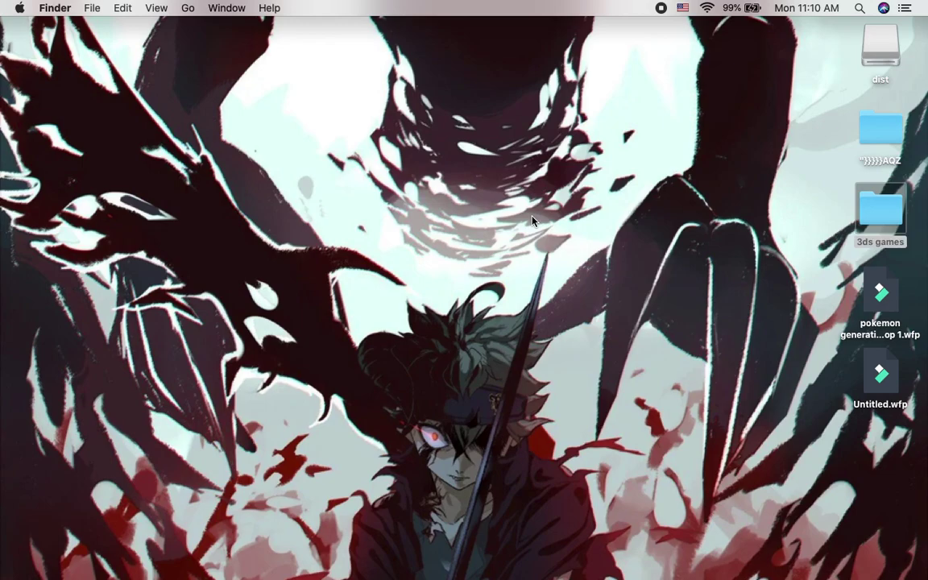
# Eject the dist disk image from the desktop.
pyautogui.click(880, 50)
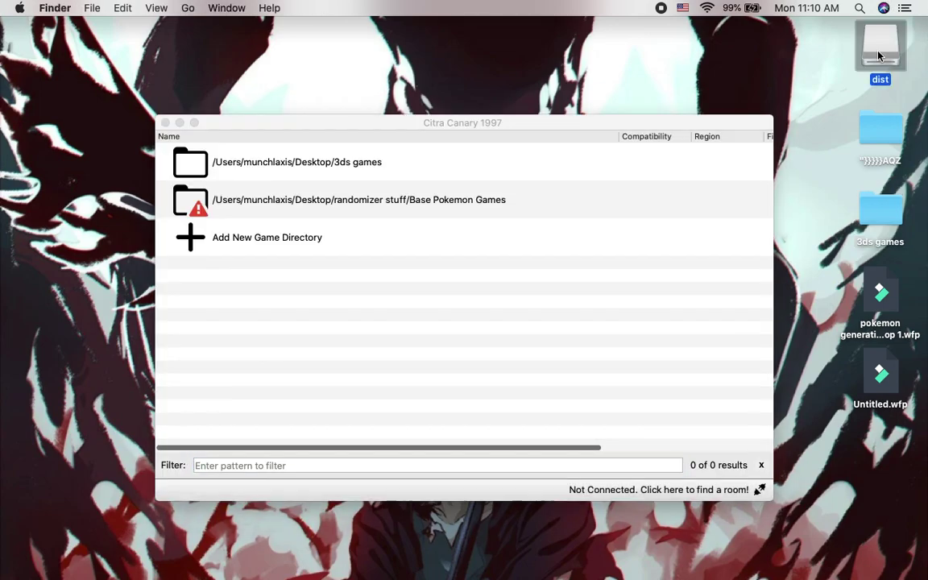
pyautogui.rightClick(879, 56)
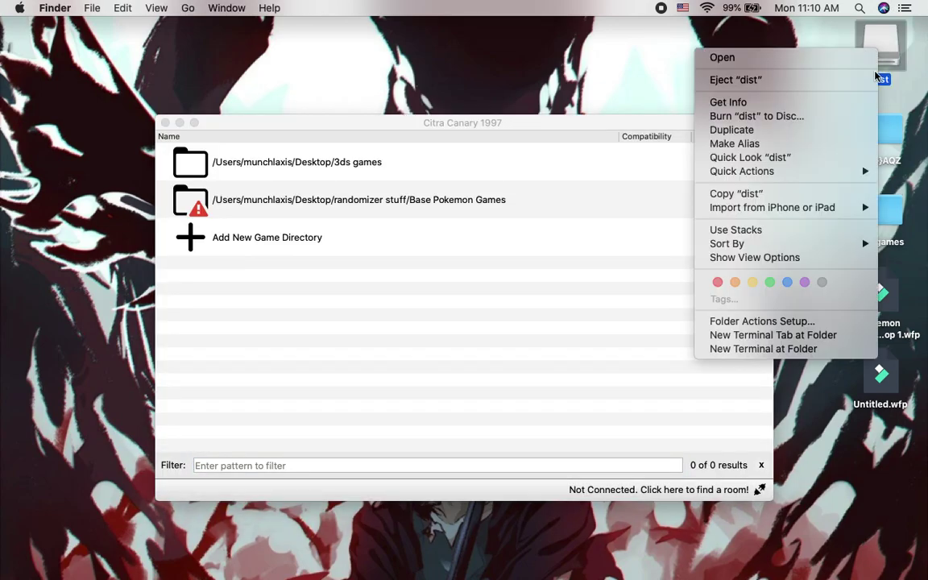
pyautogui.click(745, 80)
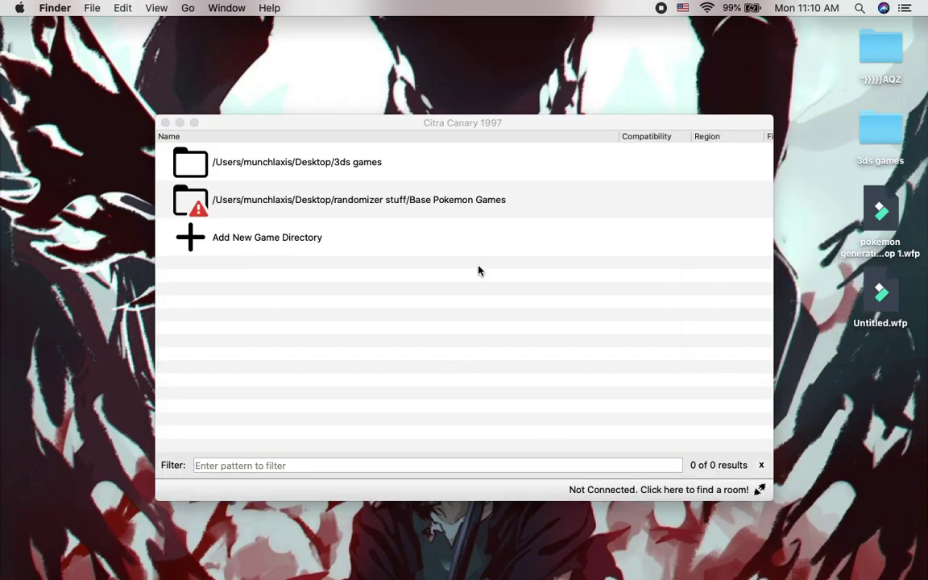
# Add the desktop's 3ds games folder as a new game directory in Citra, granting access to the Documents folder.
pyautogui.click(361, 167)
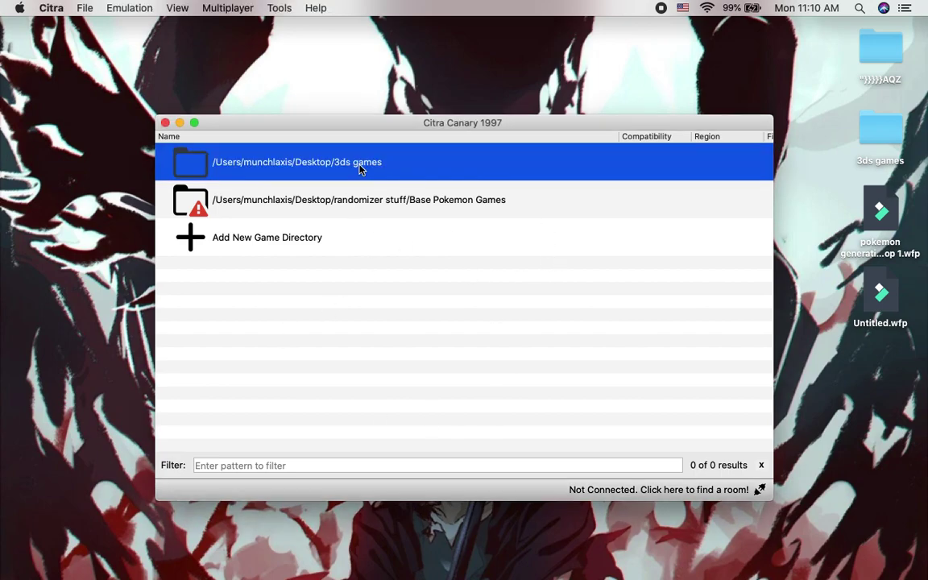
pyautogui.click(259, 237)
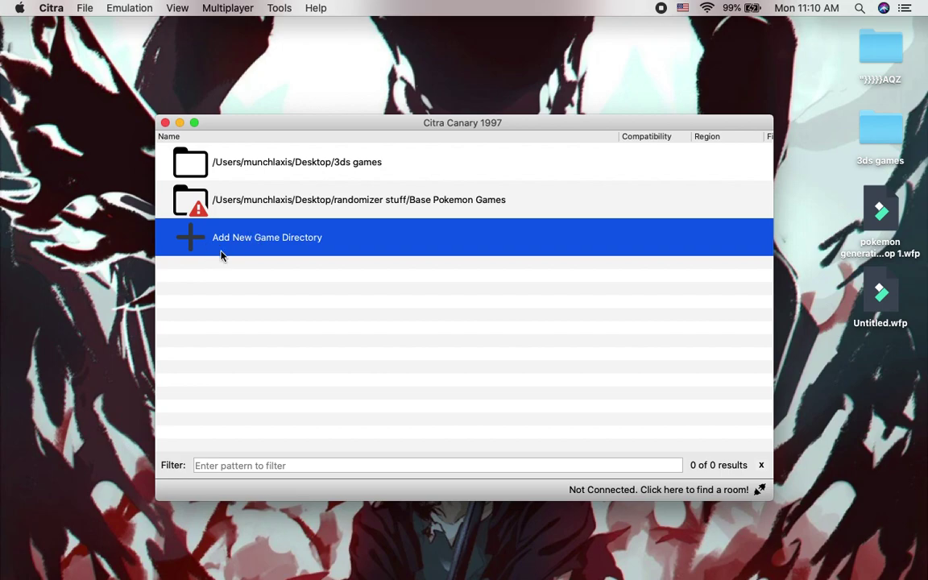
pyautogui.doubleClick(300, 253)
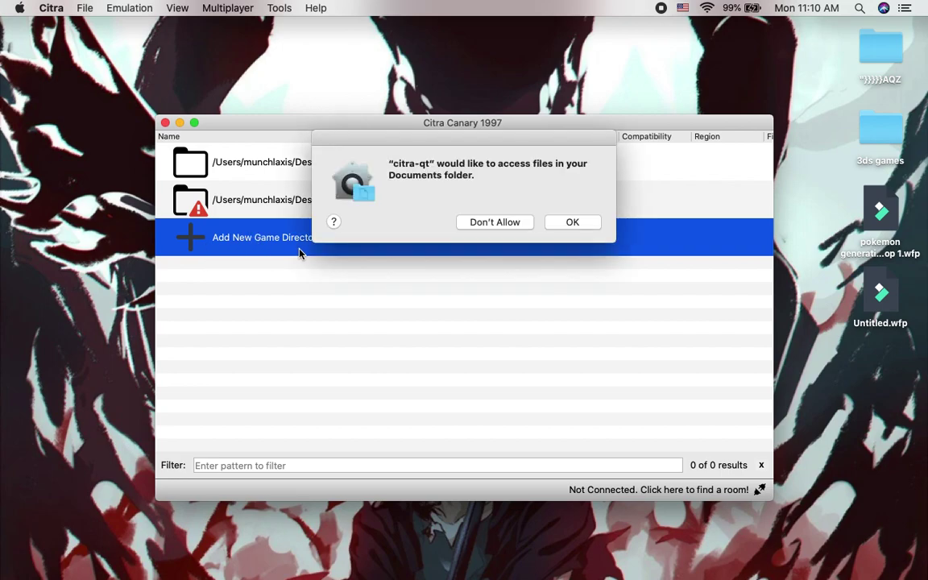
pyautogui.click(585, 225)
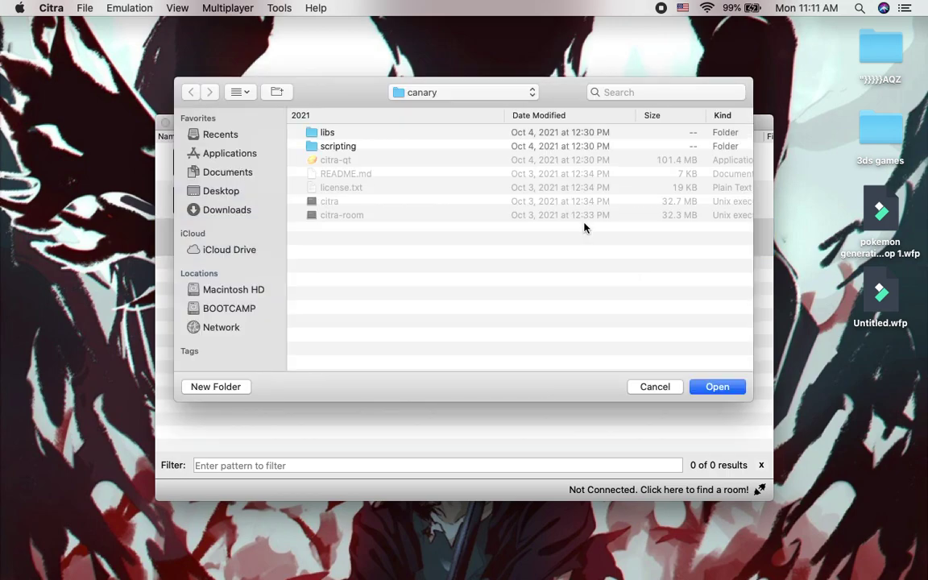
pyautogui.click(247, 195)
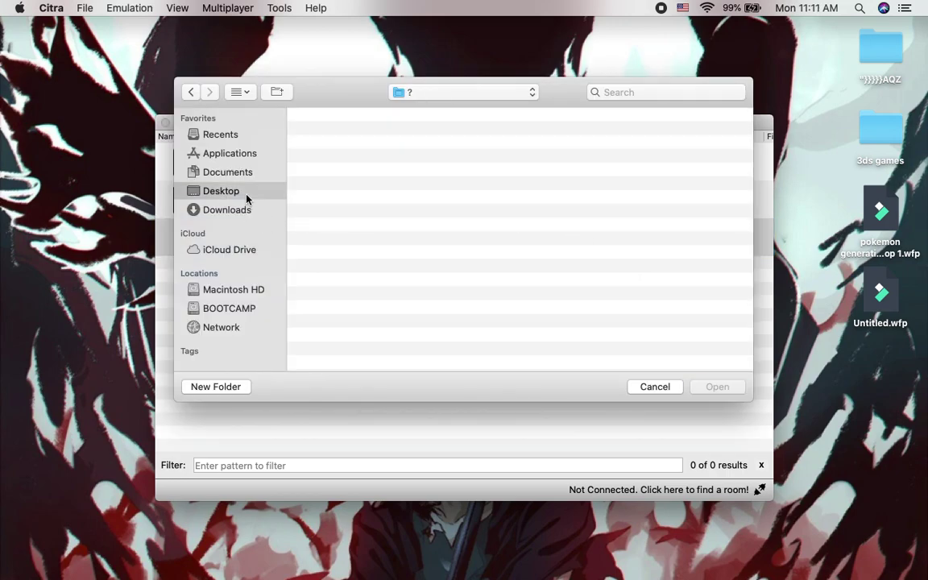
pyautogui.doubleClick(341, 132)
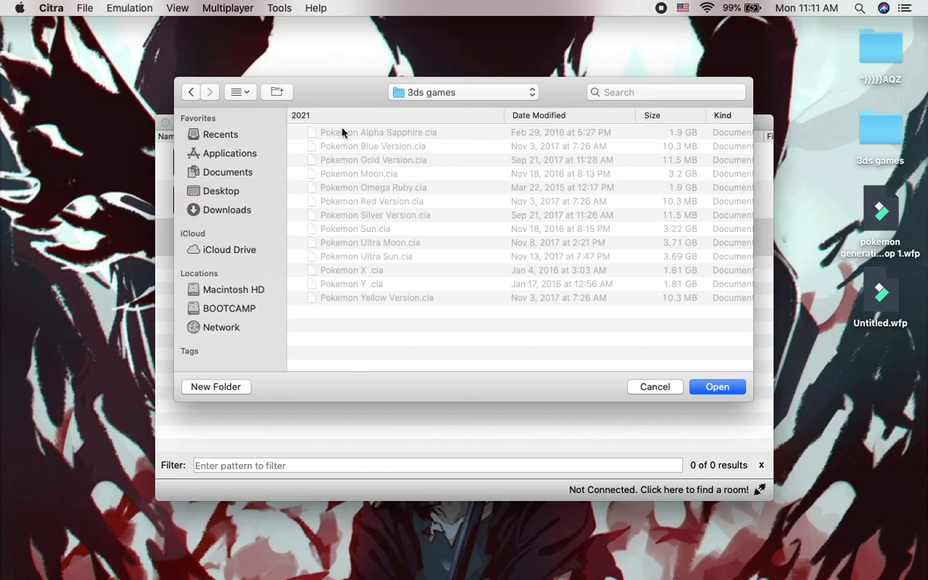
pyautogui.click(725, 389)
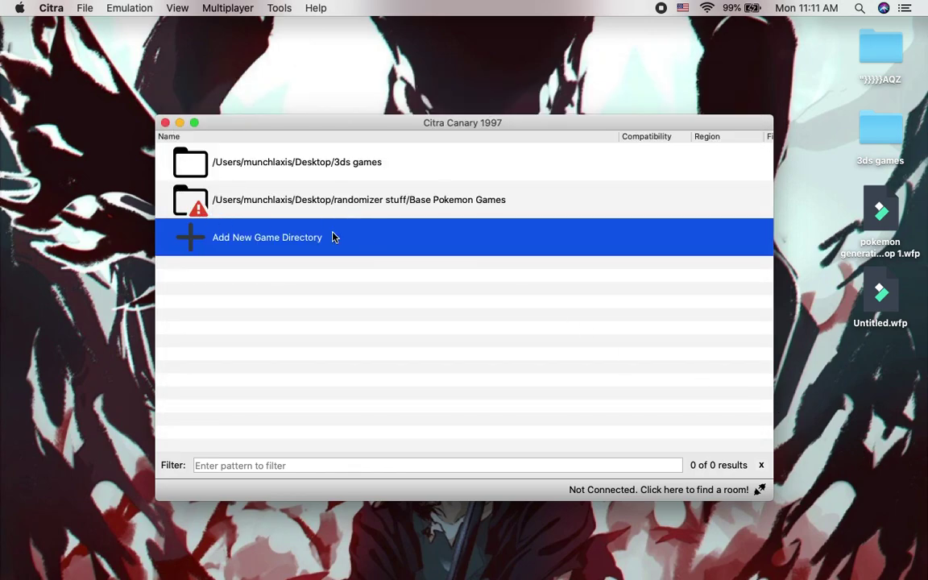
# Install Pokemon Gold Version.cia from the 3ds games folder and start Pokémon Gold from the installed titles.
pyautogui.click(83, 8)
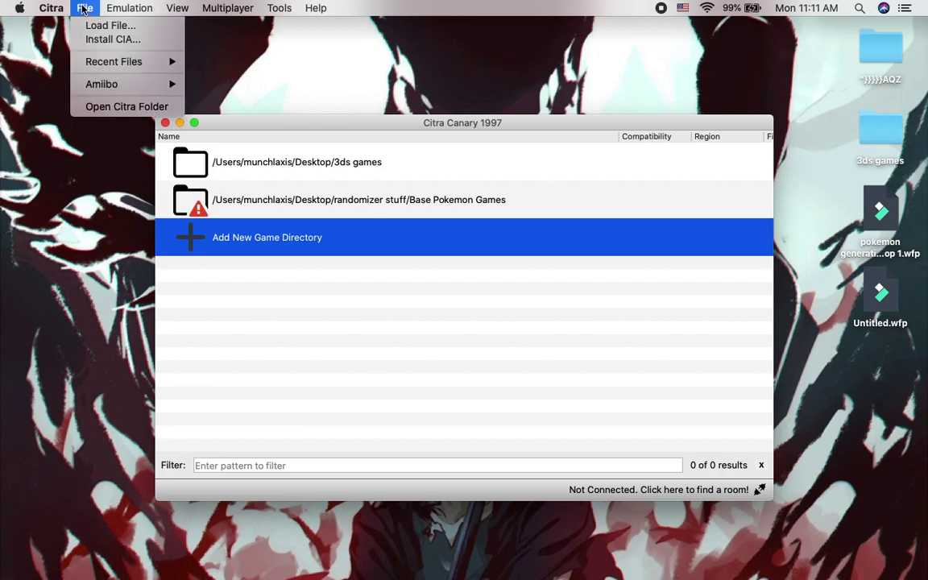
pyautogui.click(114, 38)
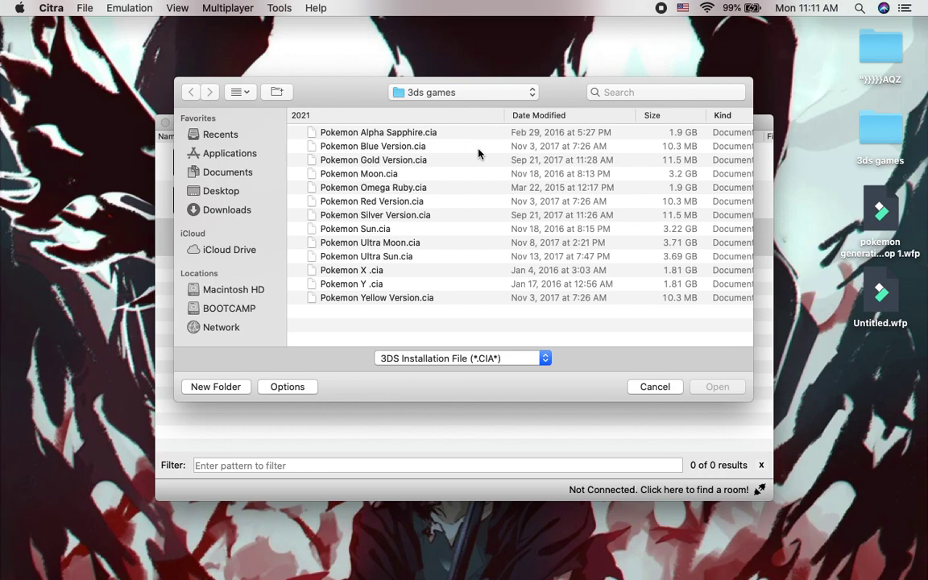
pyautogui.moveTo(479, 150); pyautogui.dragTo(478, 404)
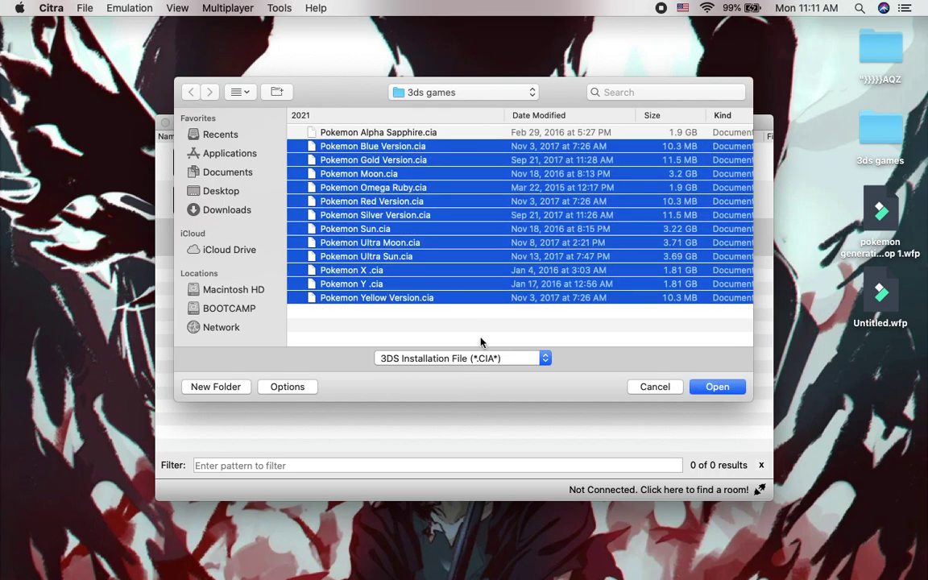
pyautogui.click(481, 342)
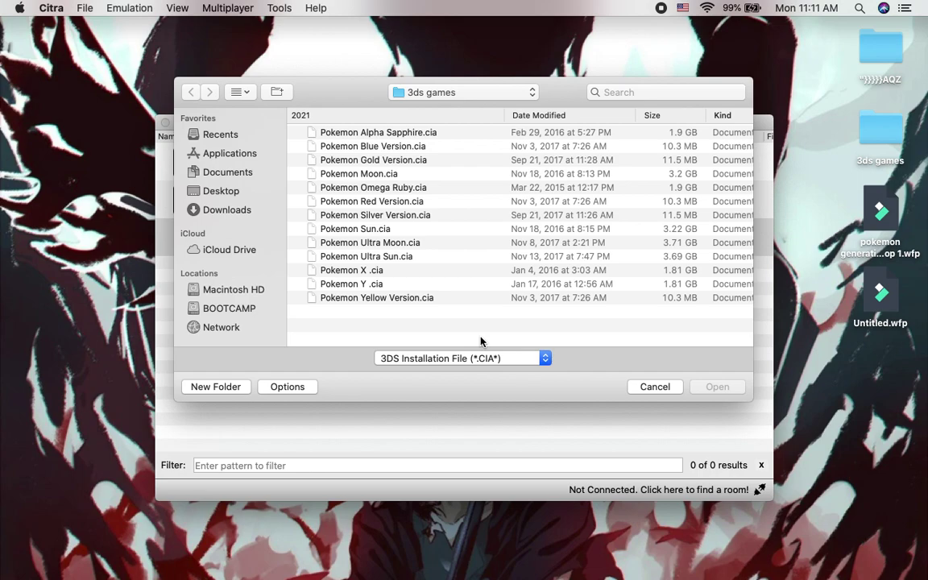
pyautogui.doubleClick(401, 158)
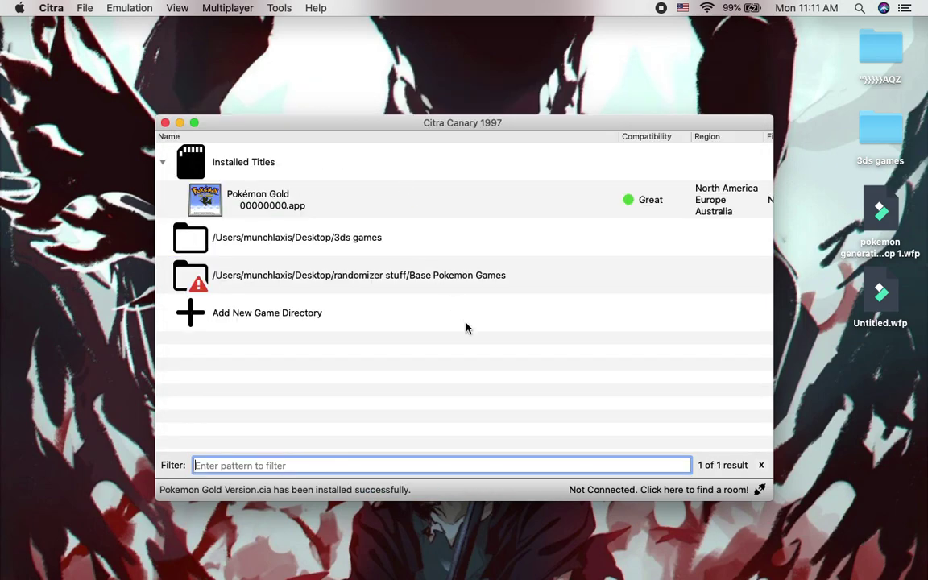
pyautogui.click(276, 200)
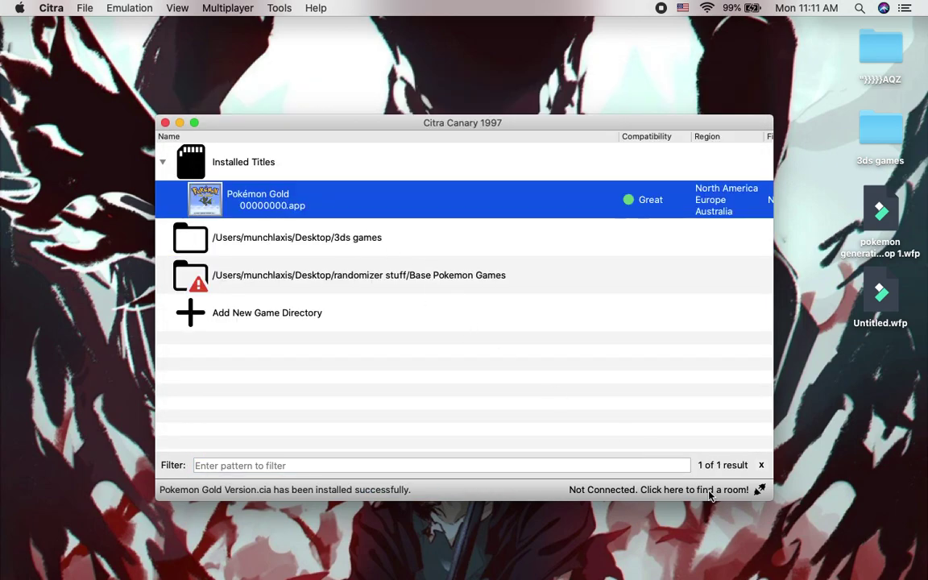
pyautogui.doubleClick(240, 207)
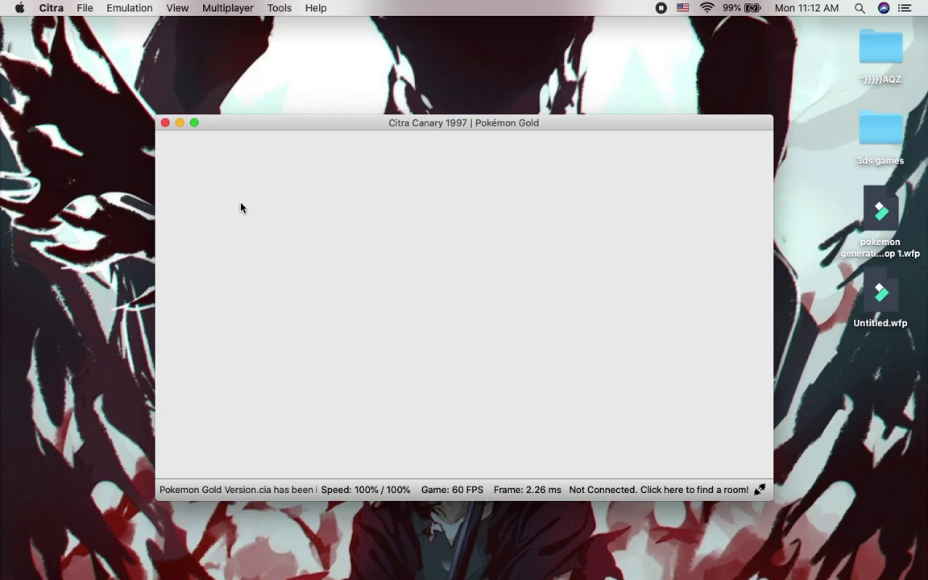
# Close Citra while Pokémon Gold is running and confirm the exit.
pyautogui.click(80, 10)
pyautogui.moveTo(51, 10)
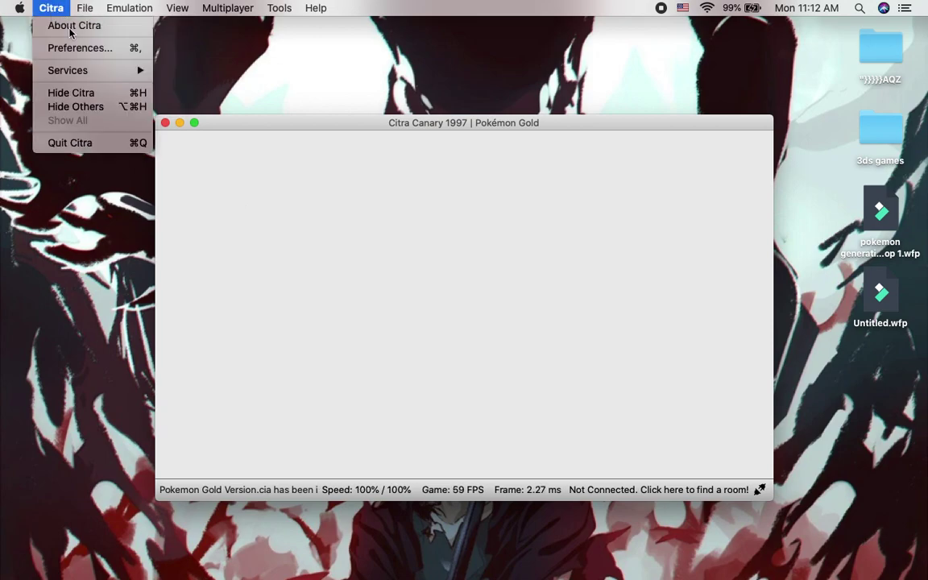
pyautogui.click(165, 124)
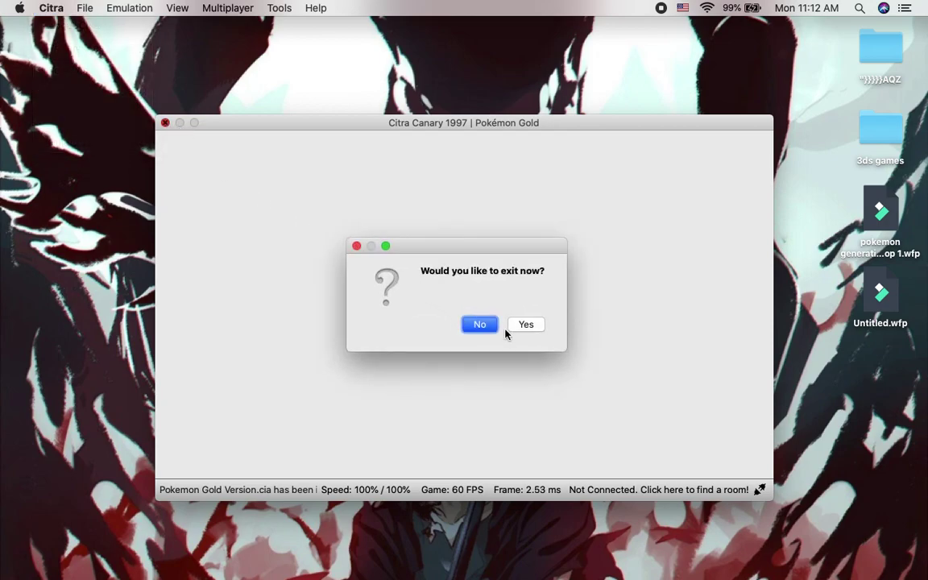
pyautogui.click(524, 323)
# Reopen Citra and start Pokémon Gold again from the installed titles.
pyautogui.moveTo(593, 564)
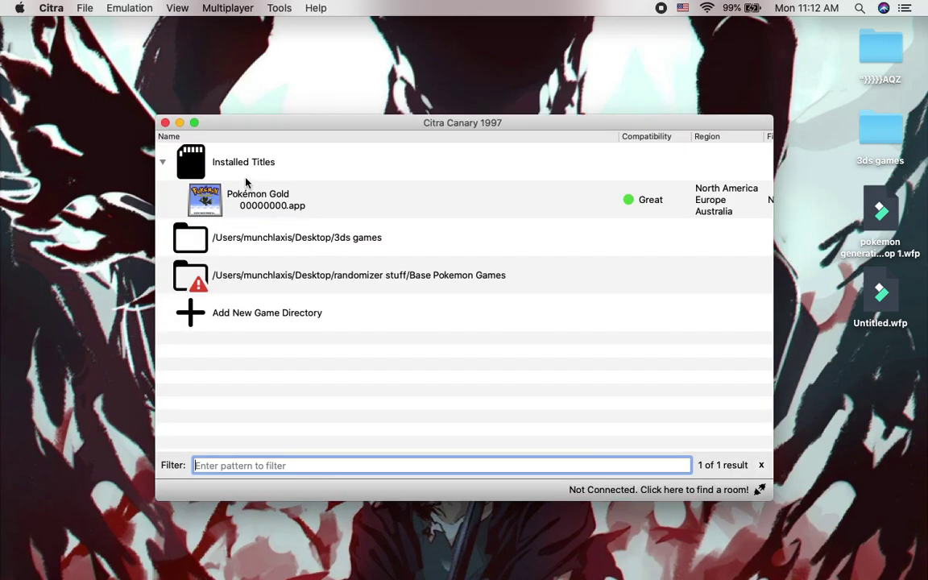
pyautogui.click(251, 200)
pyautogui.doubleClick(251, 200)
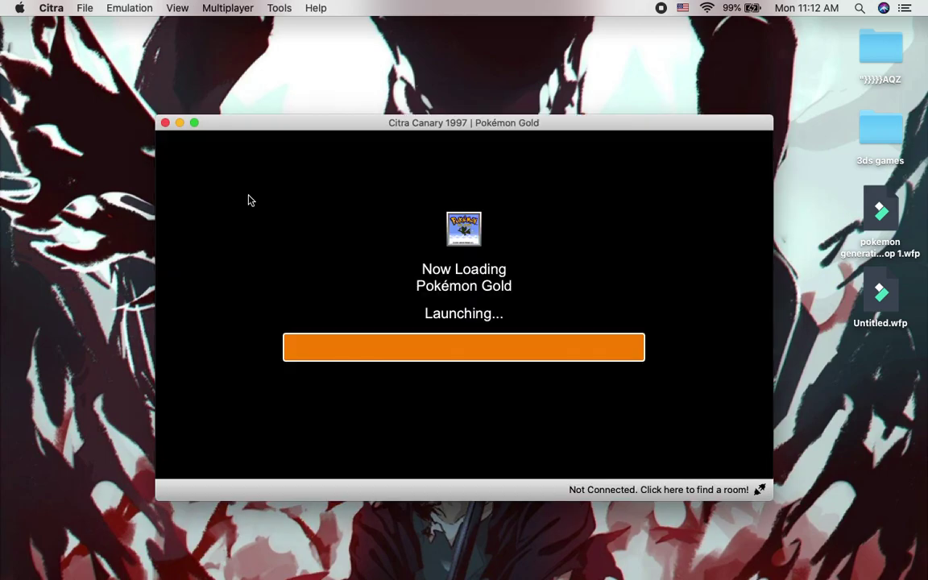
# Review the General and System settings in Citra's preferences and accept them without changes.
pyautogui.click(114, 8)
pyautogui.click(263, 269)
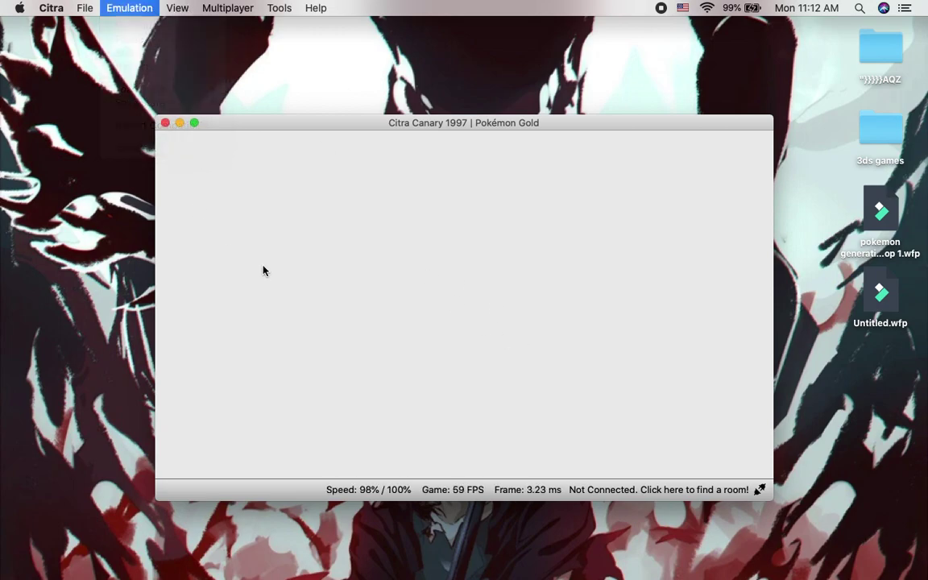
pyautogui.click(51, 8)
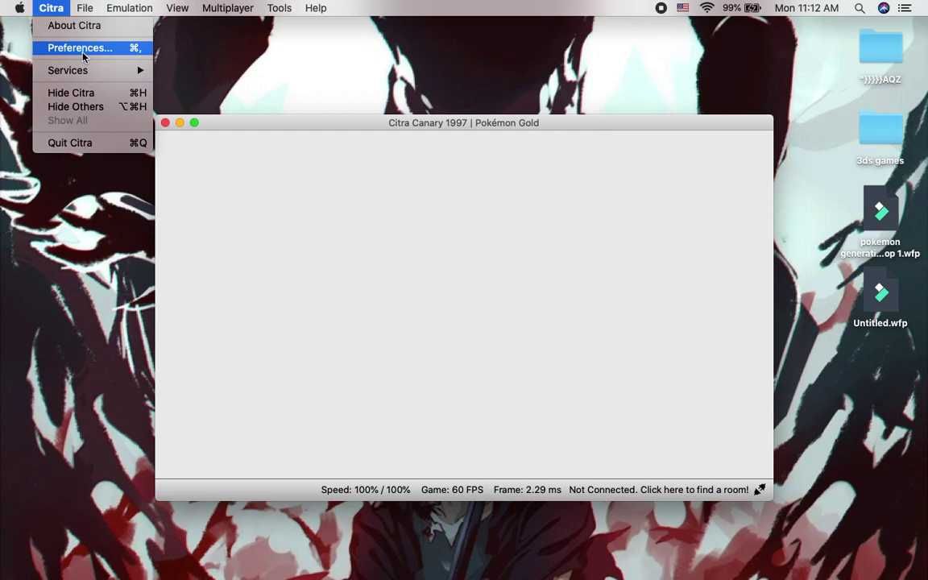
pyautogui.click(74, 48)
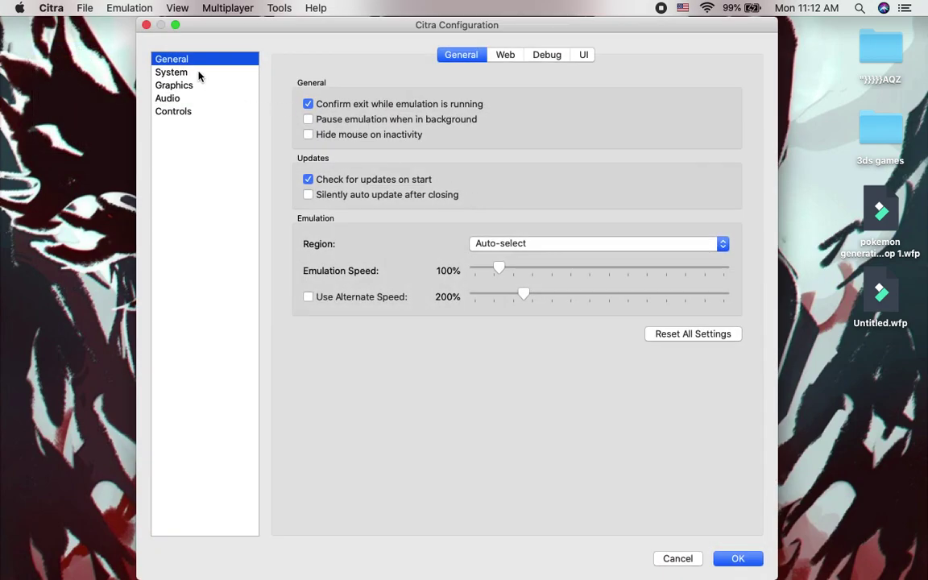
pyautogui.click(199, 75)
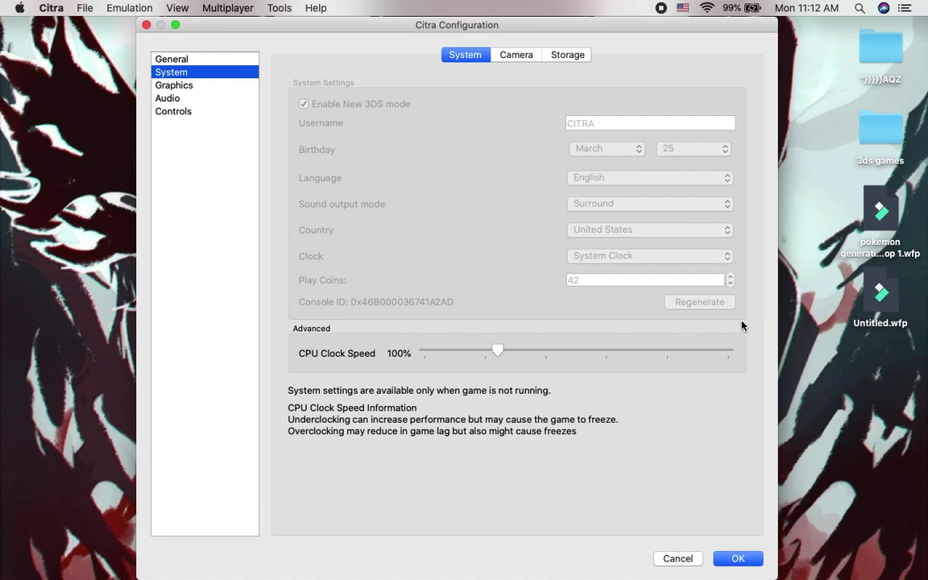
pyautogui.click(736, 558)
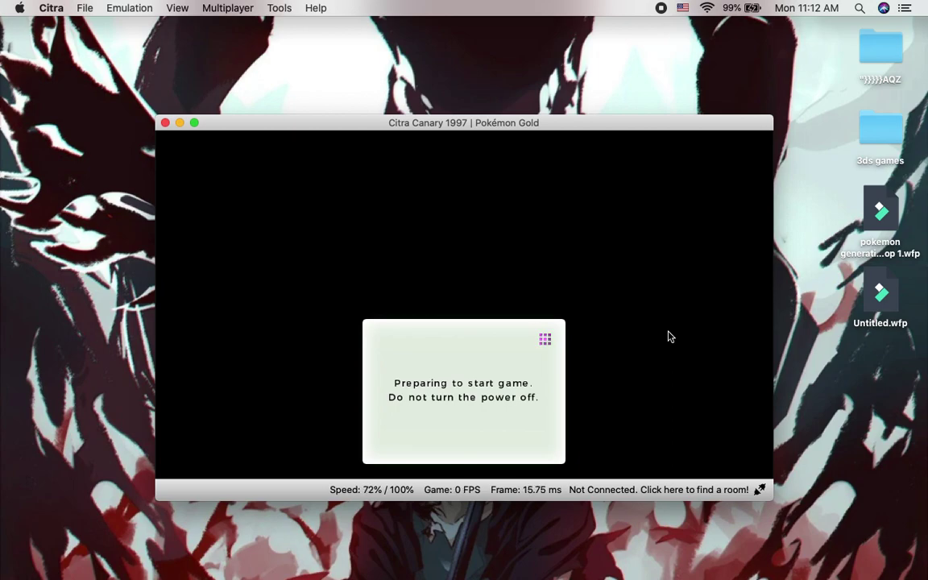
# Put the game window in full screen, bring up the Virtual Console menu and resume Pokémon Gold.
pyautogui.click(194, 122)
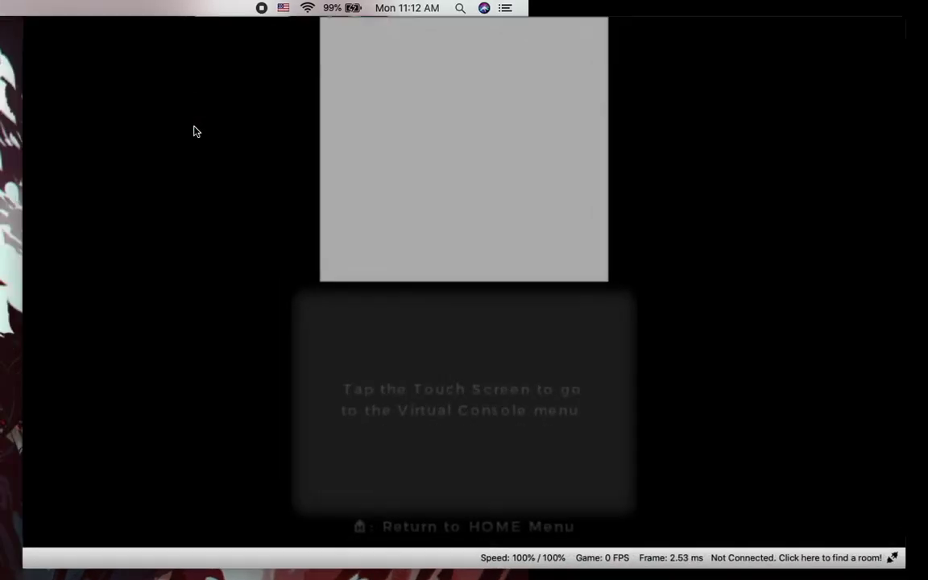
pyautogui.click(433, 400)
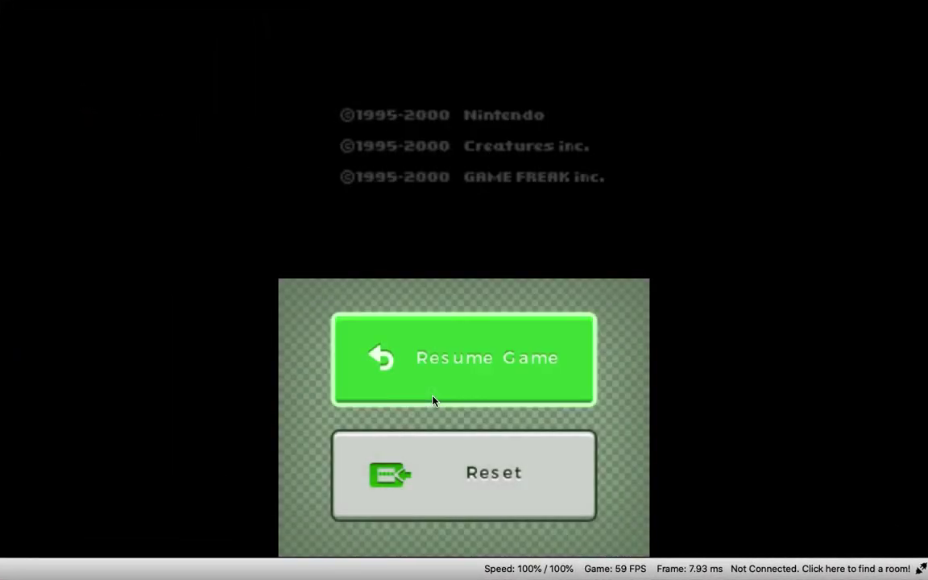
pyautogui.click(432, 400)
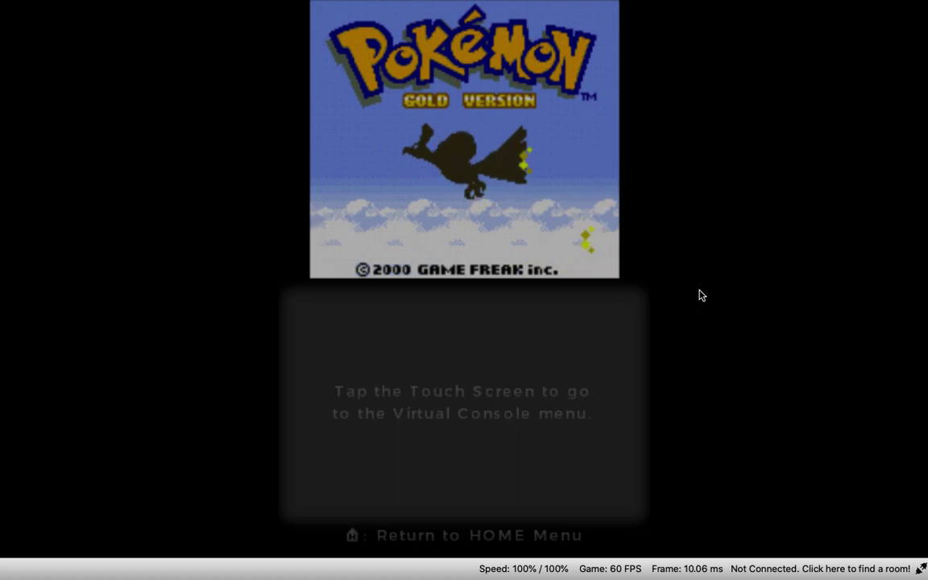
# Switch to the desktop and back to the full-screen game, and open its Virtual Console menu.
pyautogui.press('super+q')
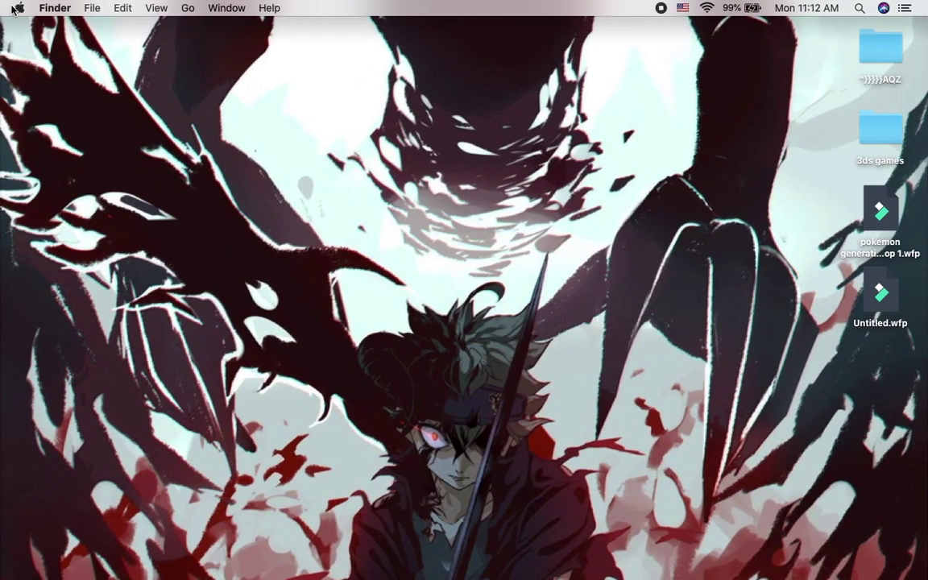
pyautogui.click(16, 8)
pyautogui.hotkey('ctrl', 'Right')
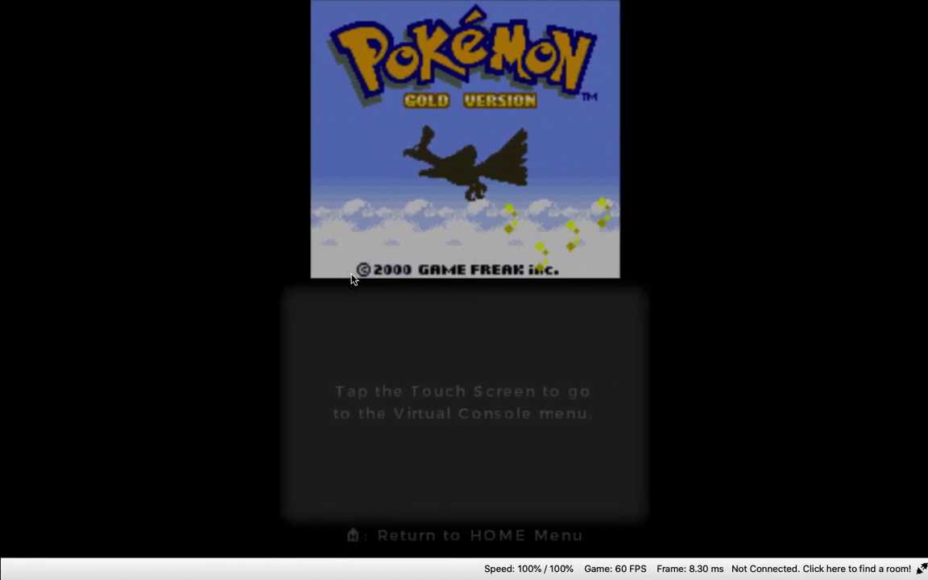
pyautogui.click(495, 338)
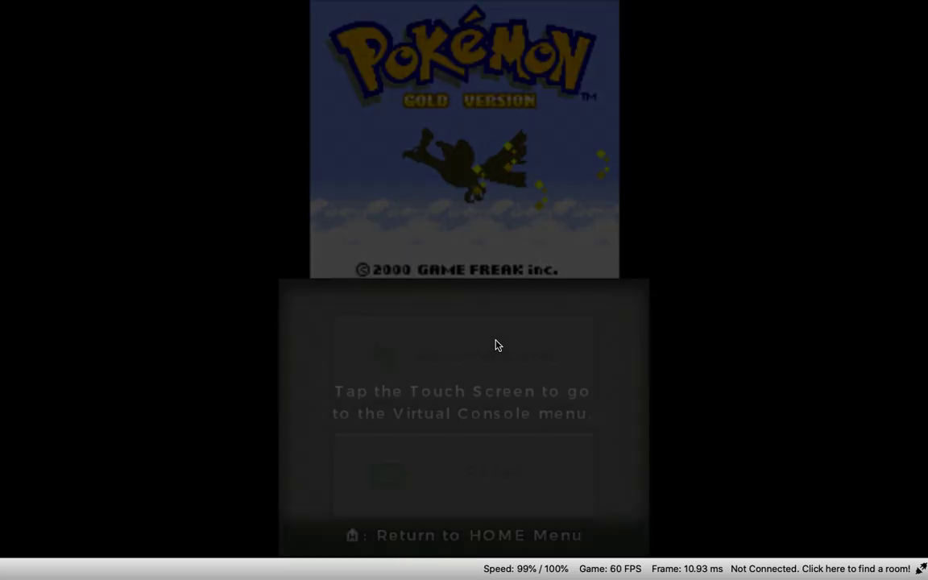
# Switch to the desktop, view the Mac's hardware and macOS overview in About This Mac, and close it.
pyautogui.hotkey('ctrl', 'Left')
pyautogui.click(15, 8)
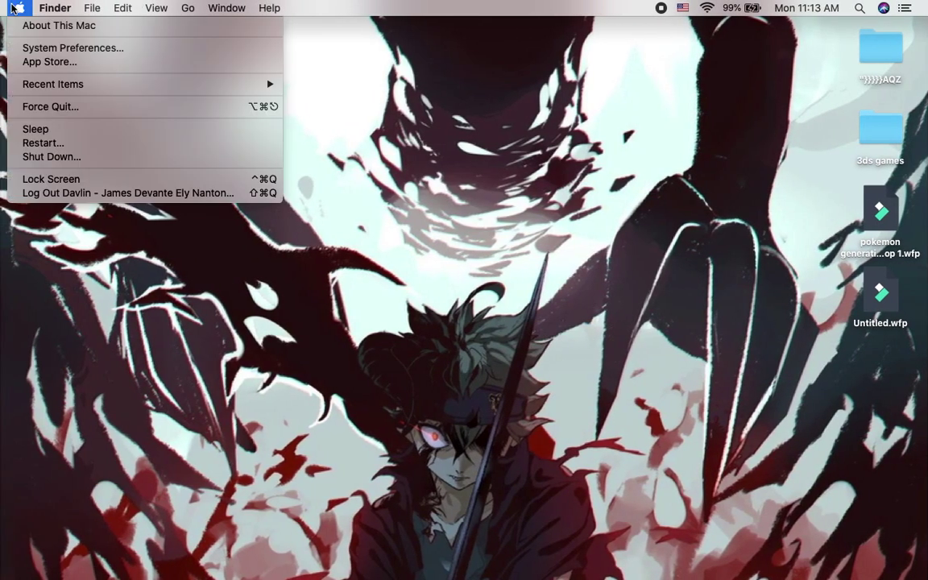
pyautogui.click(62, 26)
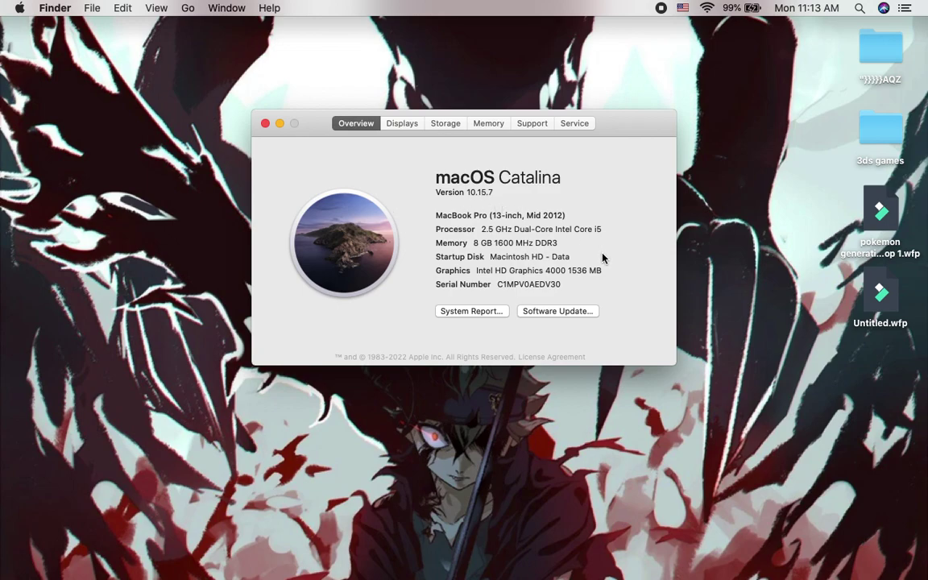
pyautogui.click(265, 124)
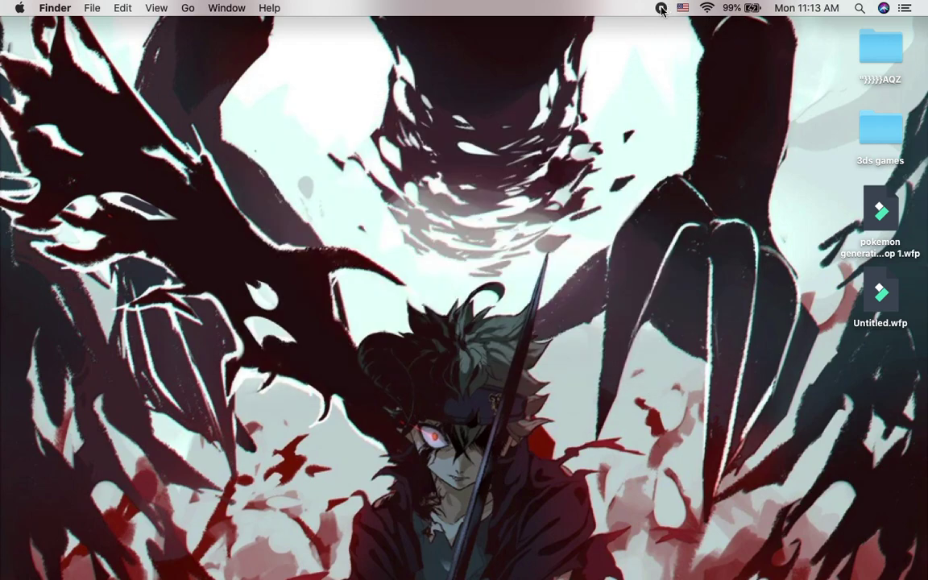